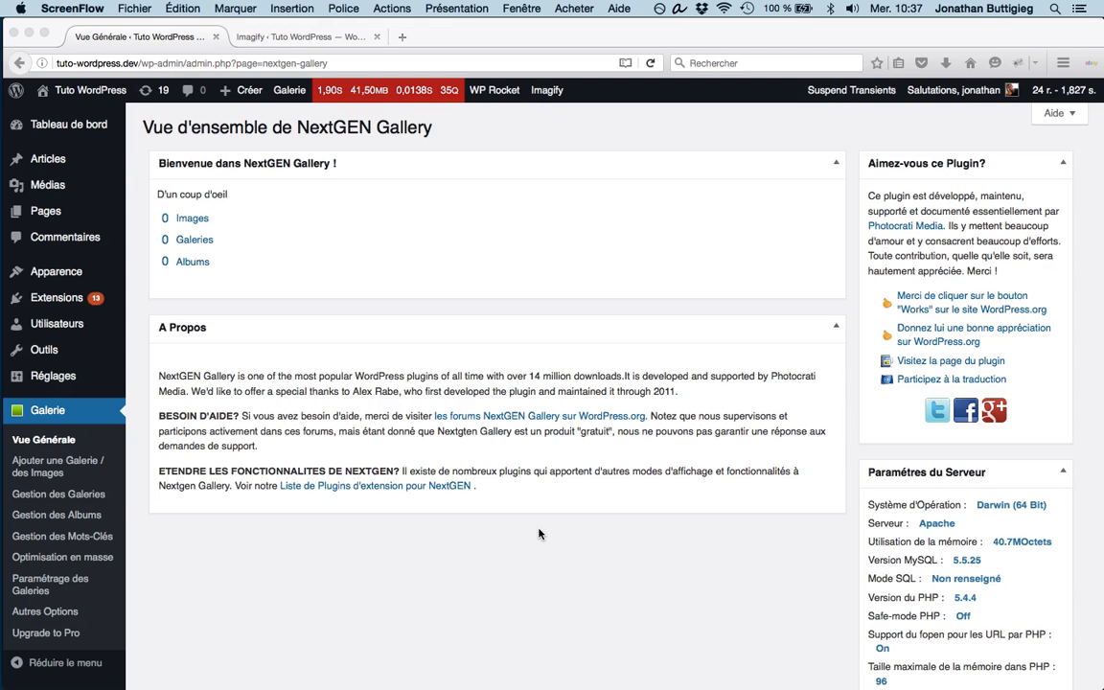
# Open the page for adding galleries and images, and name the new gallery Imagify
pyautogui.click(58, 426)
pyautogui.click(44, 470)
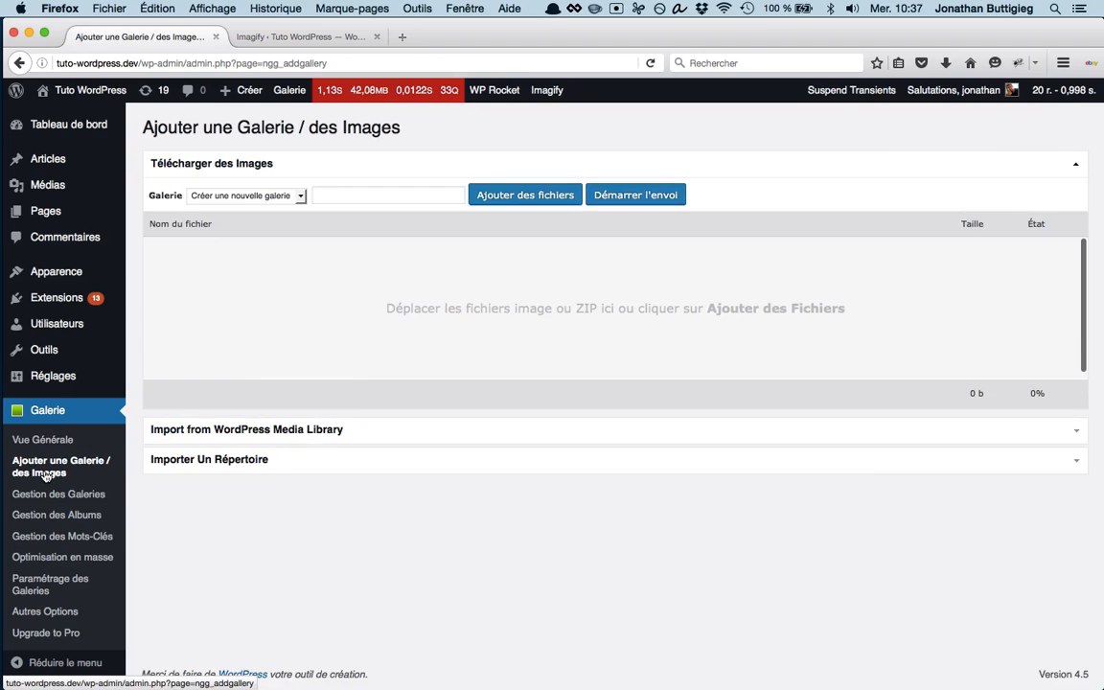
pyautogui.click(263, 196)
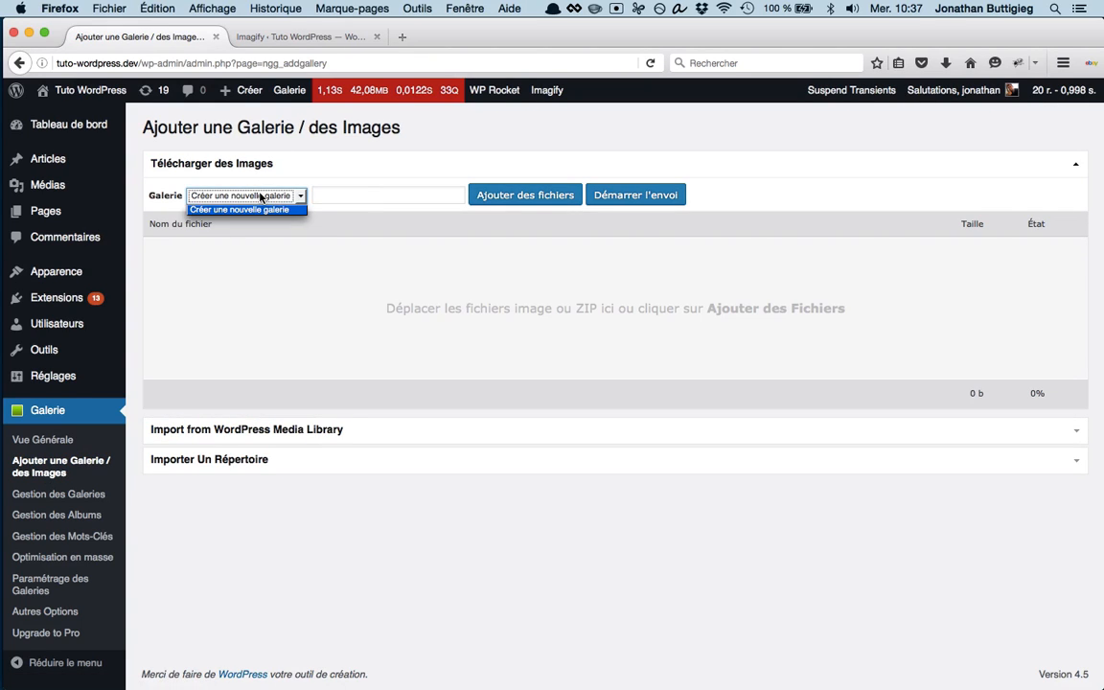
pyautogui.click(389, 192)
pyautogui.click(390, 192)
pyautogui.write('I')
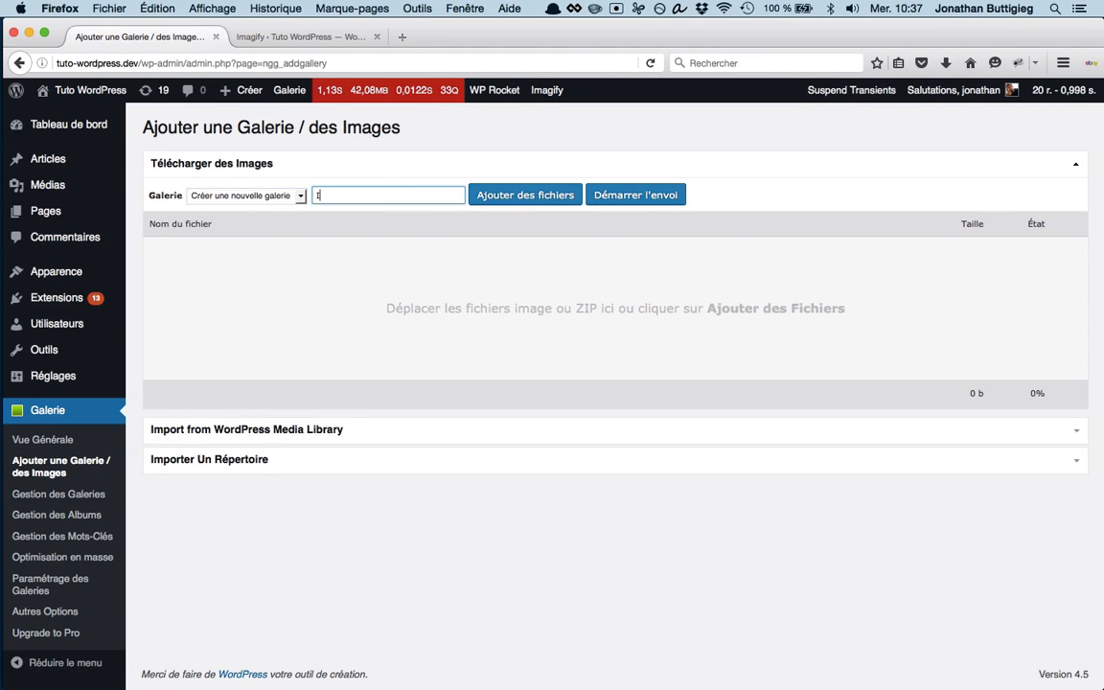
pyautogui.write('magify')
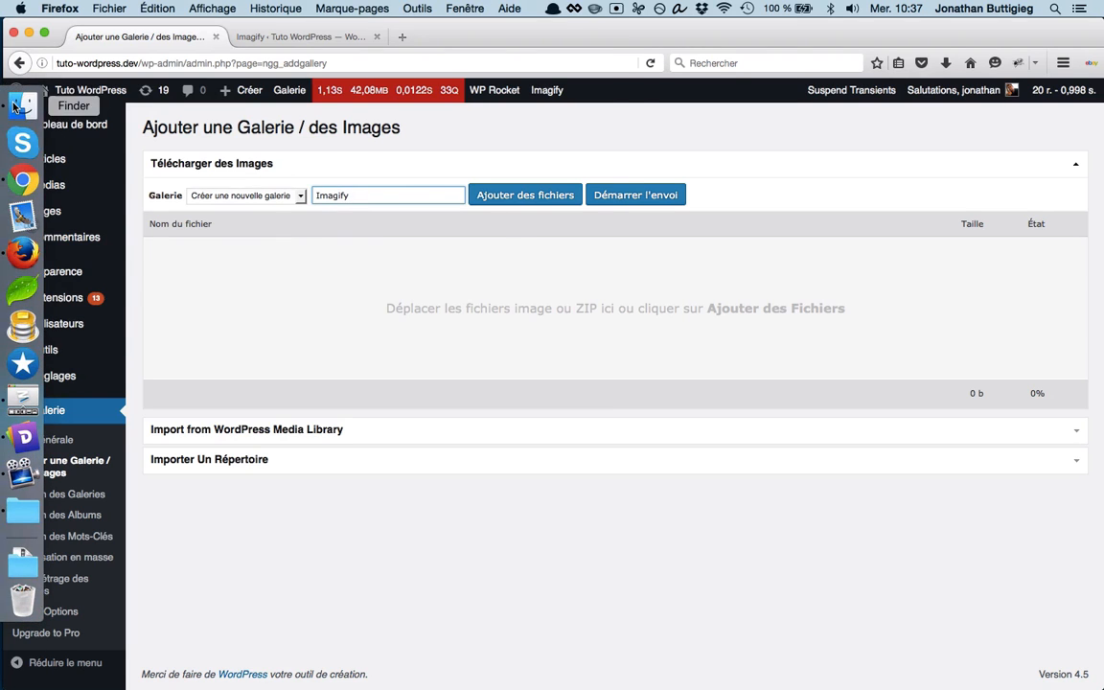
# Add the five images shutterstock_3179610.jpg through shutterstock_17681647.jpg from the Finder's Shutterstock folder and start the upload
pyautogui.click(19, 101)
pyautogui.keyDown('shift'); pyautogui.click(343, 232); pyautogui.keyUp('shift')
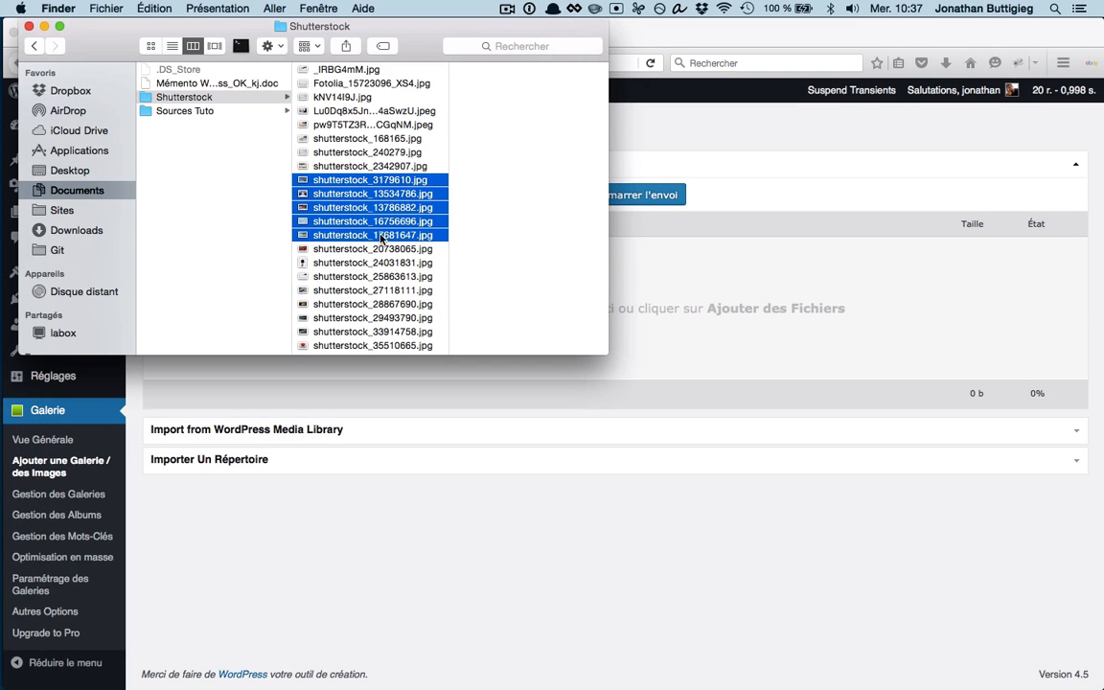
pyautogui.moveTo(305, 194); pyautogui.dragTo(710, 315)
pyautogui.click(680, 575)
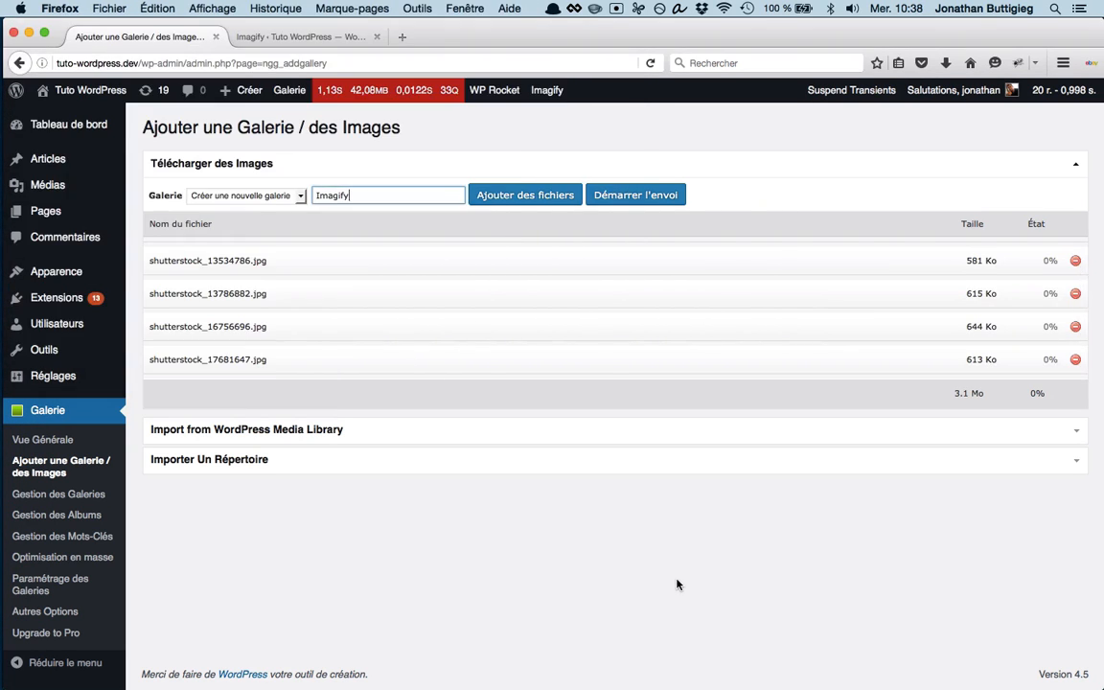
pyautogui.click(621, 195)
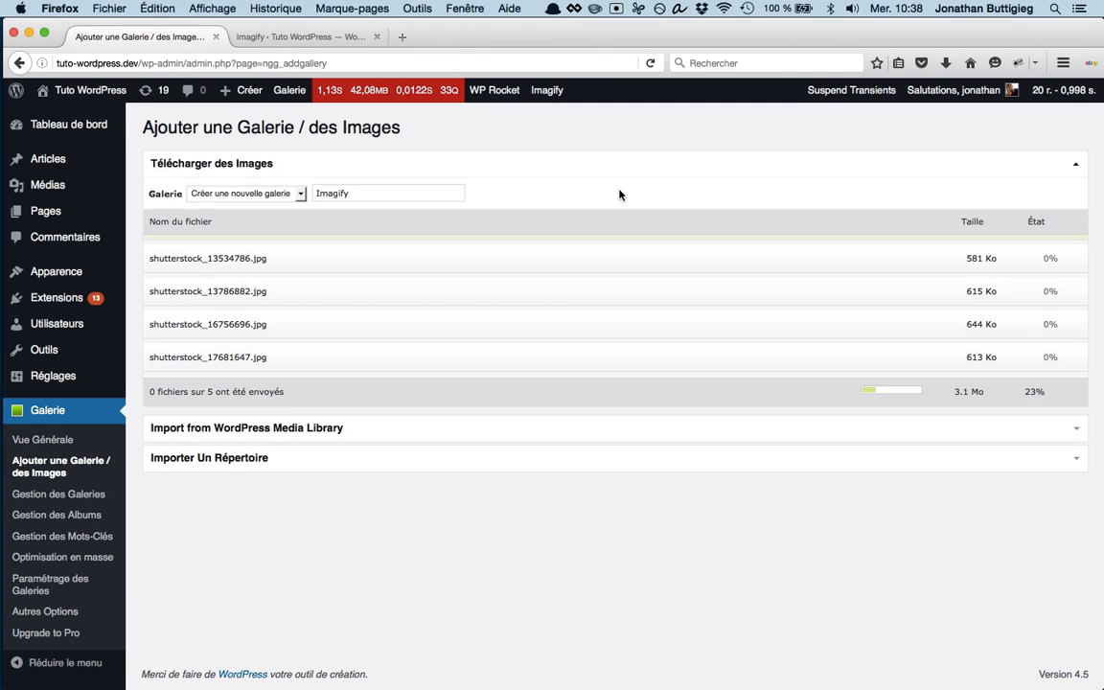
# Check the automatic optimization option in the Imagify settings, and inspect the optimization status of the uploaded images in the Imagify gallery
pyautogui.click(266, 38)
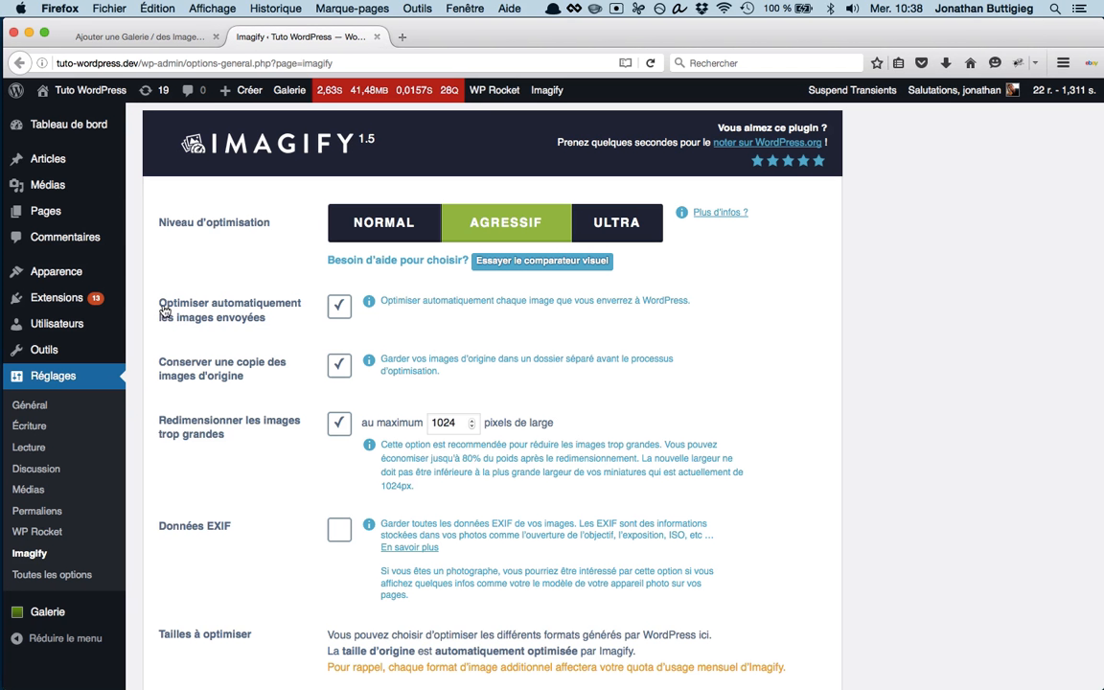
pyautogui.click(133, 38)
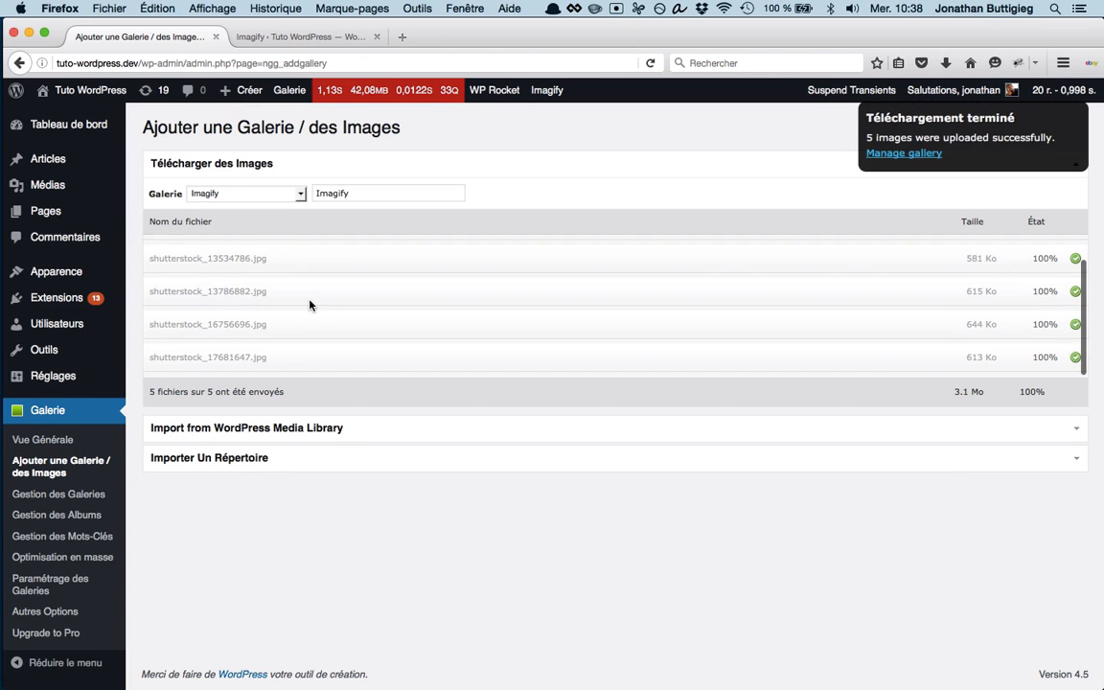
pyautogui.click(48, 496)
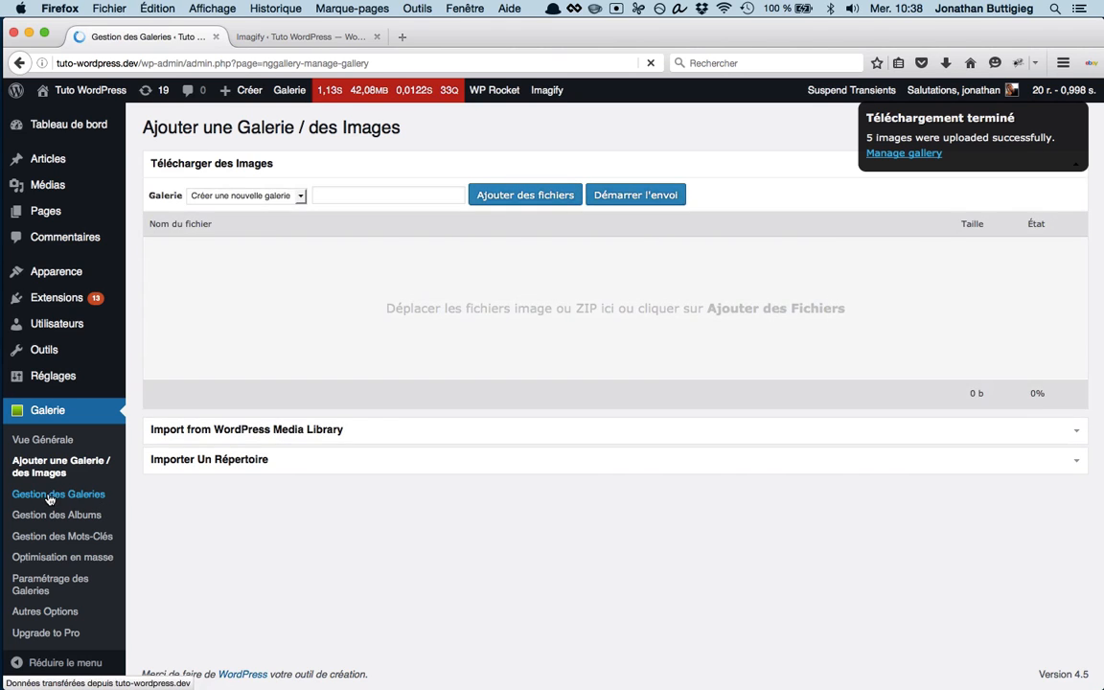
pyautogui.click(293, 233)
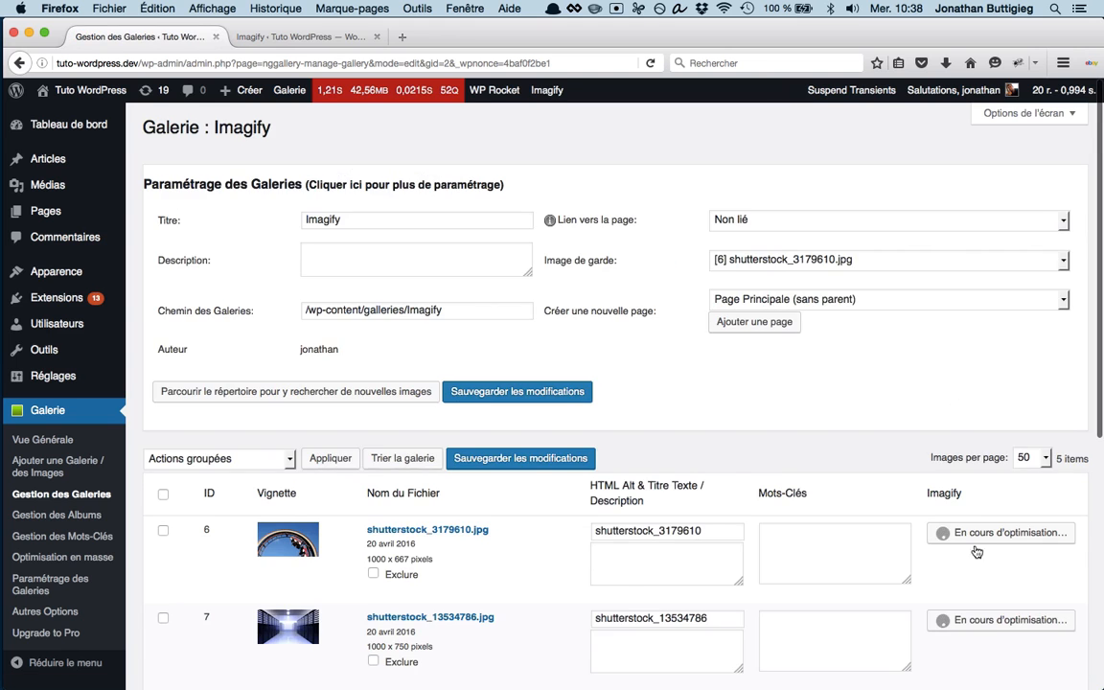
pyautogui.scroll(-8, 979, 591)
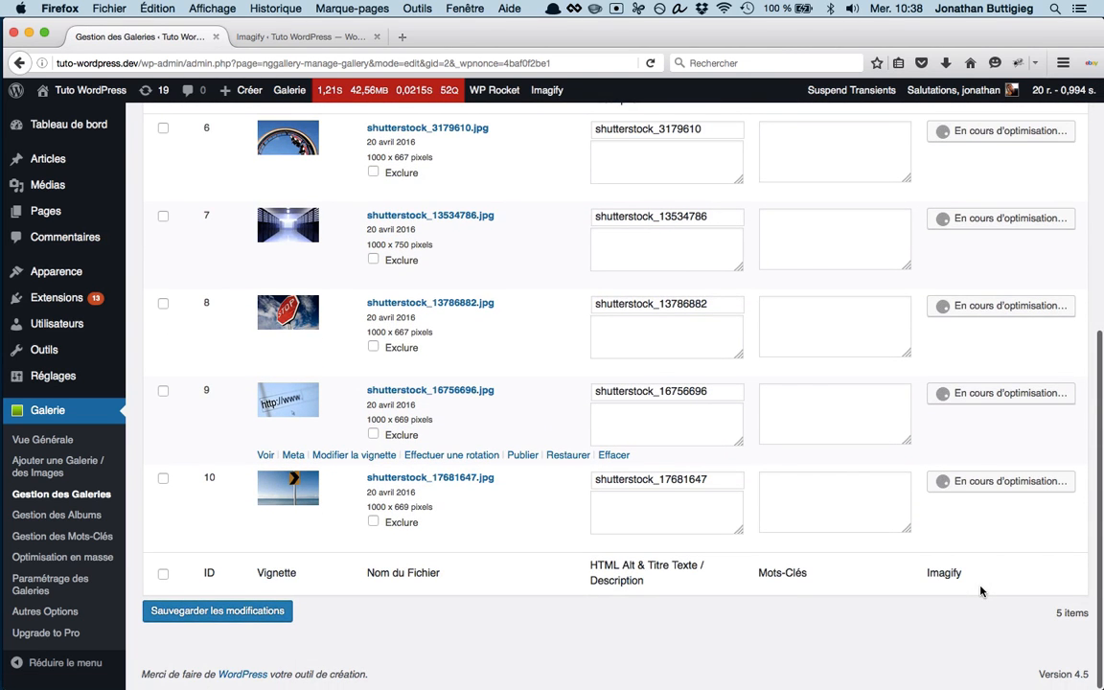
pyautogui.scroll(6, 979, 592)
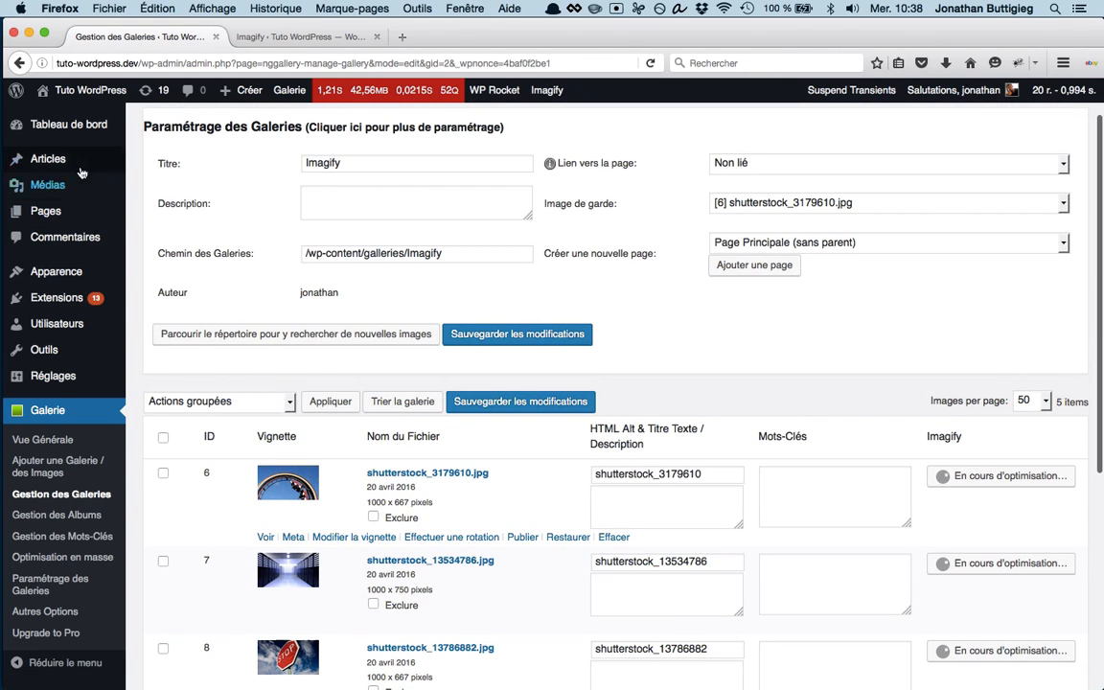
# Reopen the Imagify gallery from the dashboard and examine each image's optimization results and re-optimization options
pyautogui.click(54, 133)
pyautogui.moveTo(50, 353)
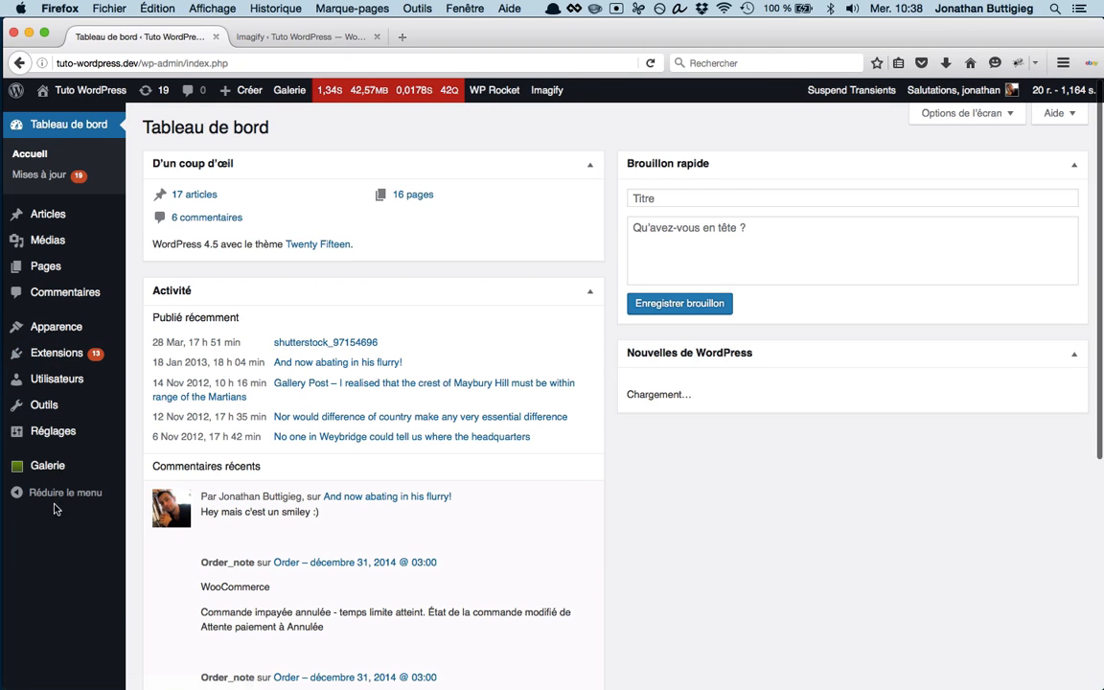
pyautogui.moveTo(55, 431)
pyautogui.moveTo(48, 466)
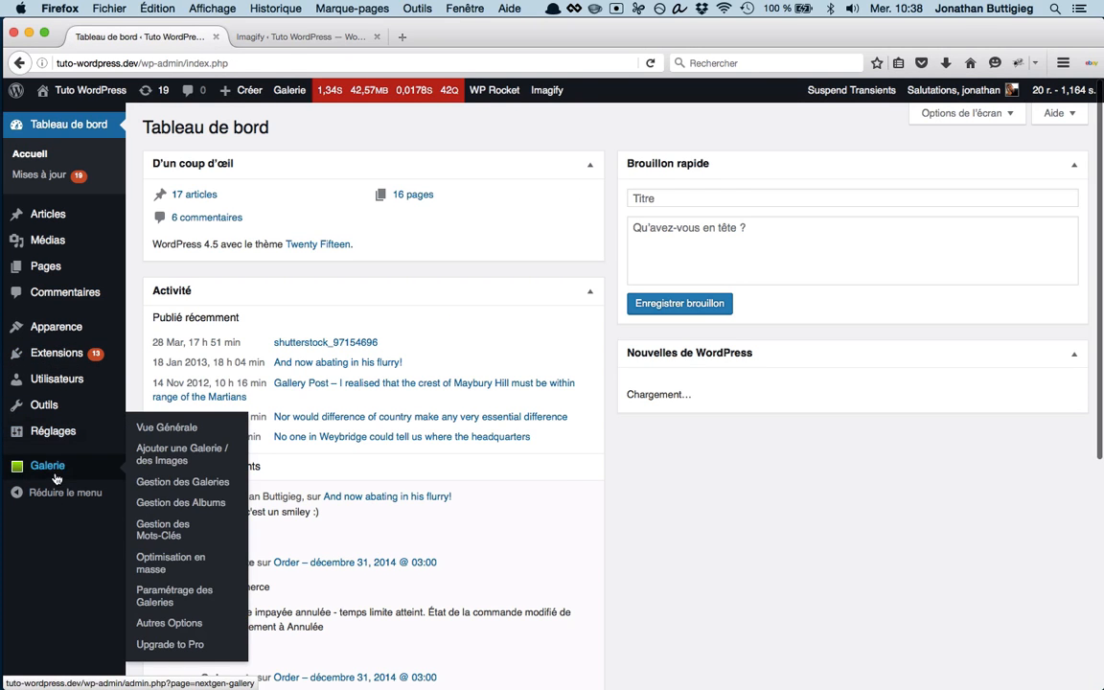
pyautogui.click(161, 490)
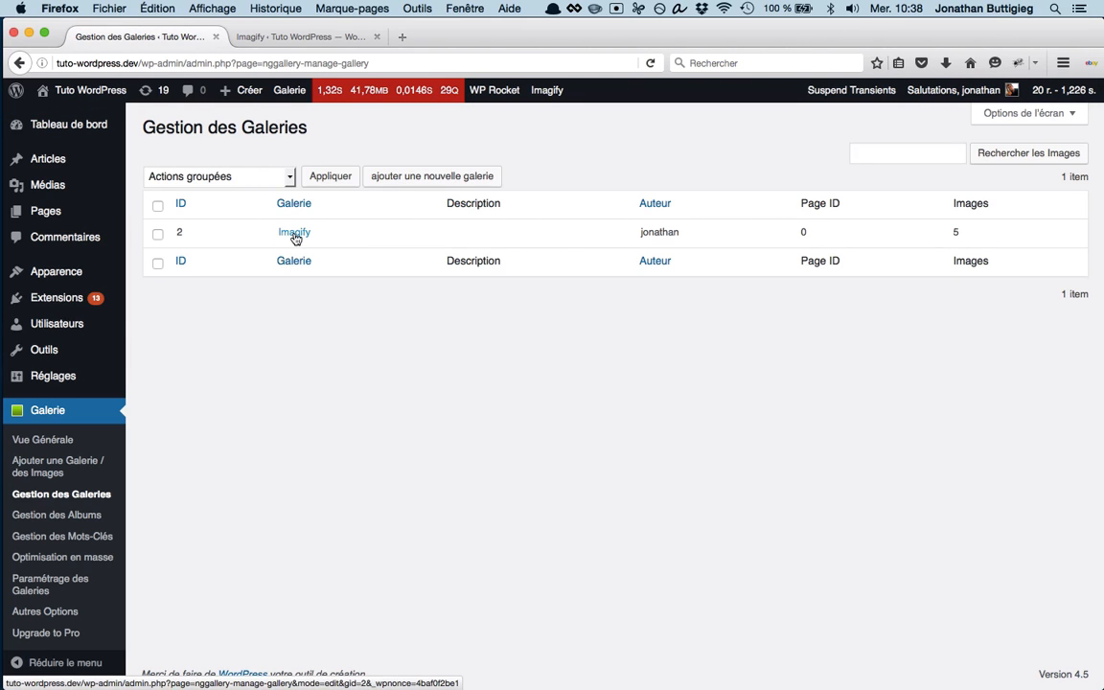
pyautogui.click(294, 233)
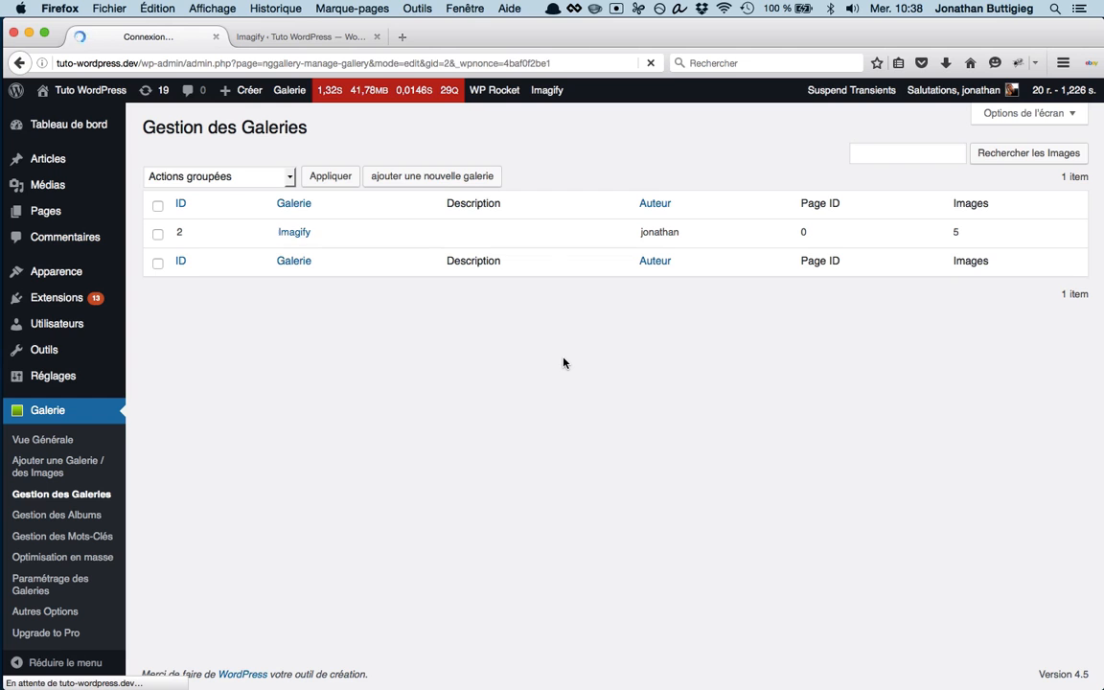
pyautogui.scroll(-10, 563, 362)
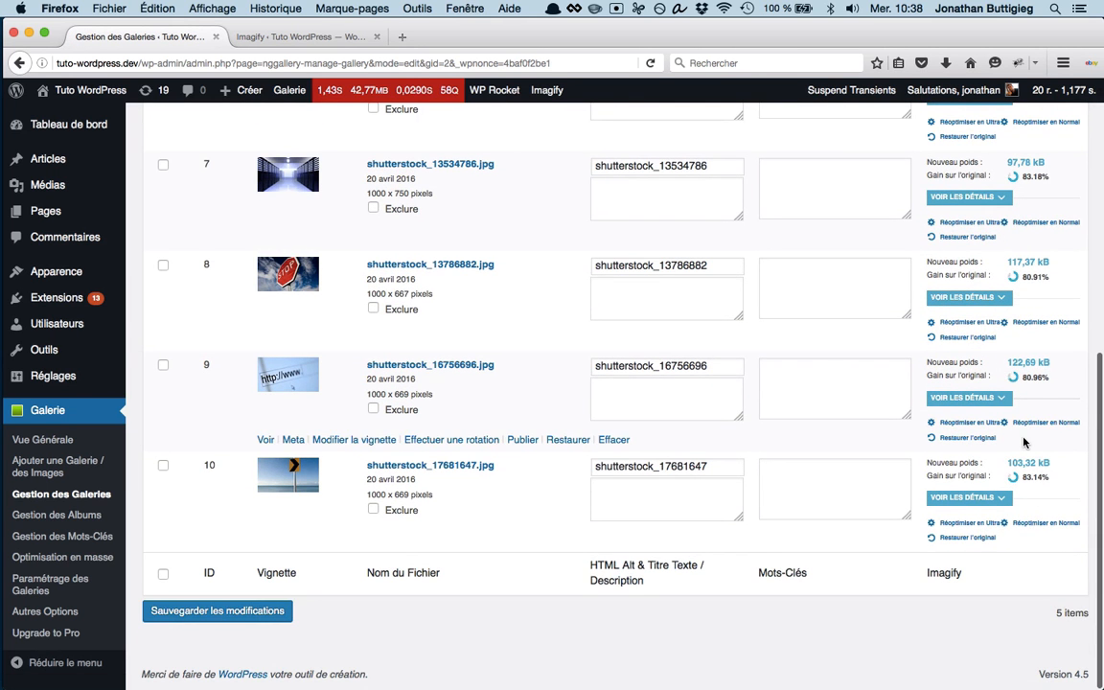
pyautogui.scroll(5, 999, 422)
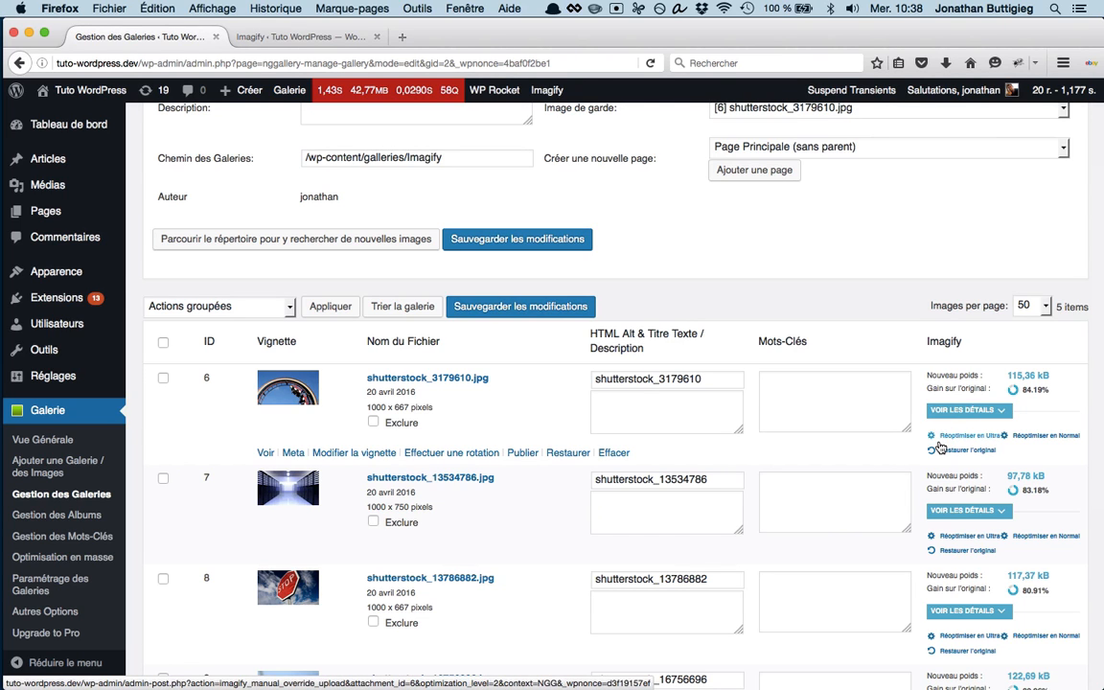
pyautogui.scroll(-2, 940, 447)
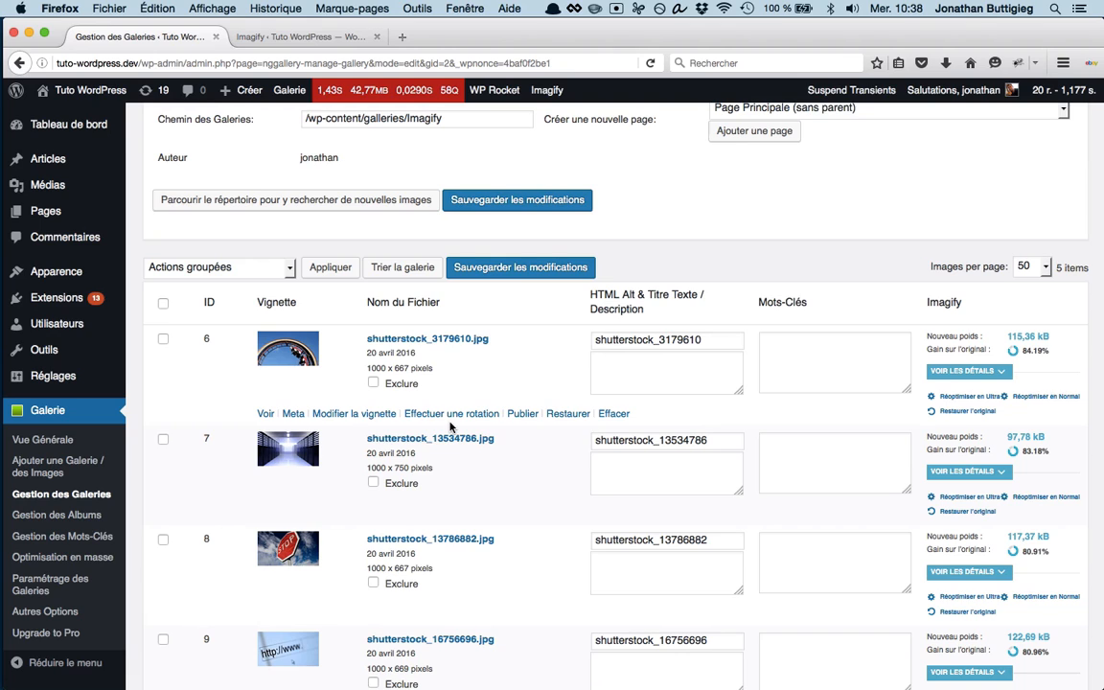
# Restore the images with IDs 6, 7 and 8 using the bulk action Restaurer depuis la sauvegarde
pyautogui.click(162, 340)
pyautogui.click(163, 440)
pyautogui.click(163, 541)
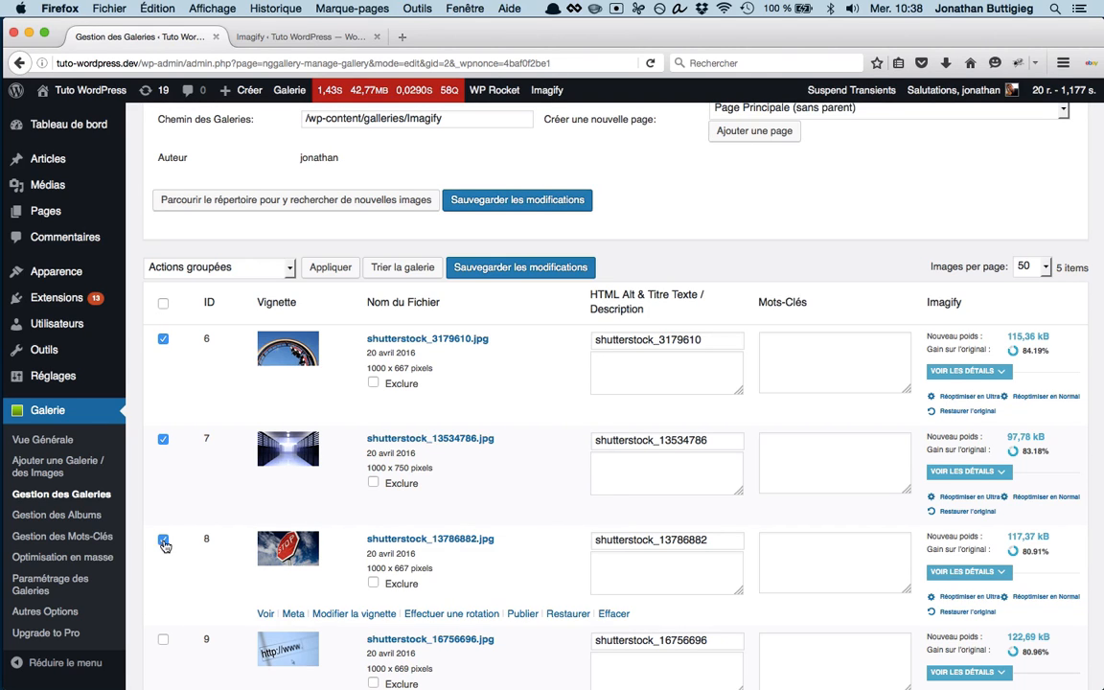
pyautogui.click(215, 266)
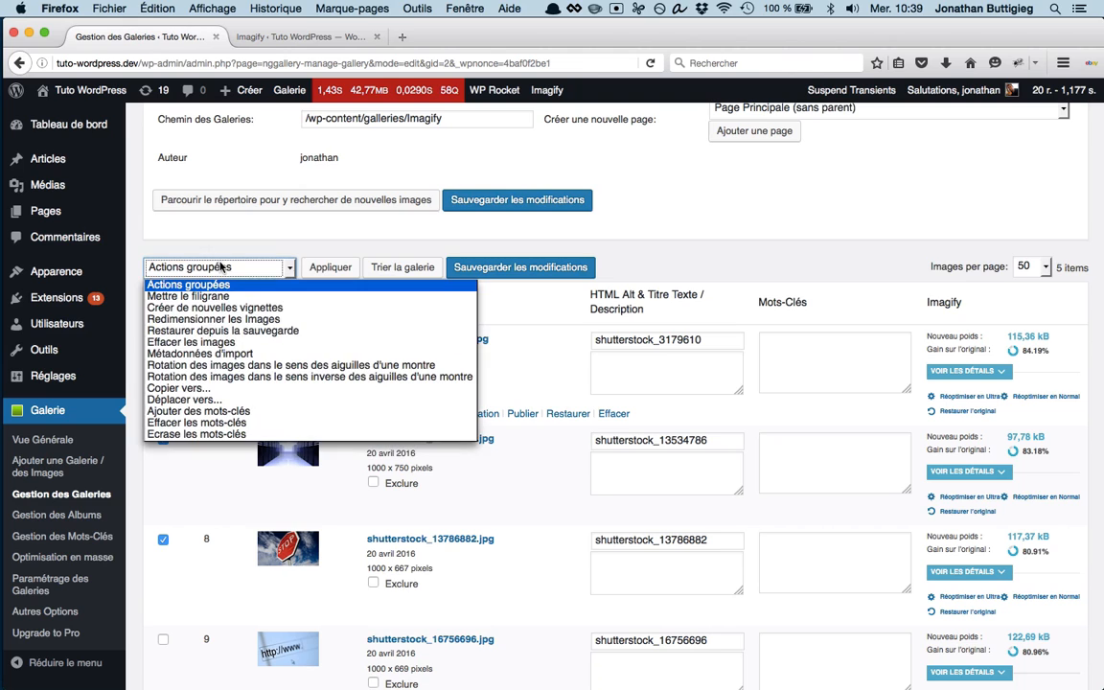
pyautogui.click(225, 332)
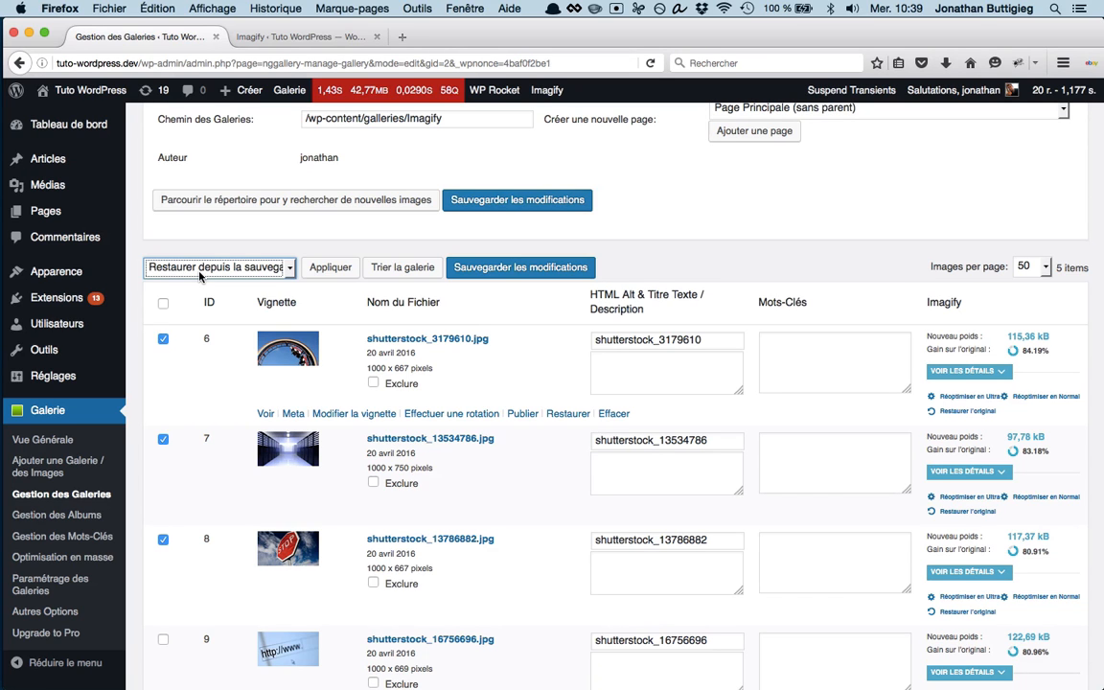
pyautogui.click(333, 268)
pyautogui.click(675, 336)
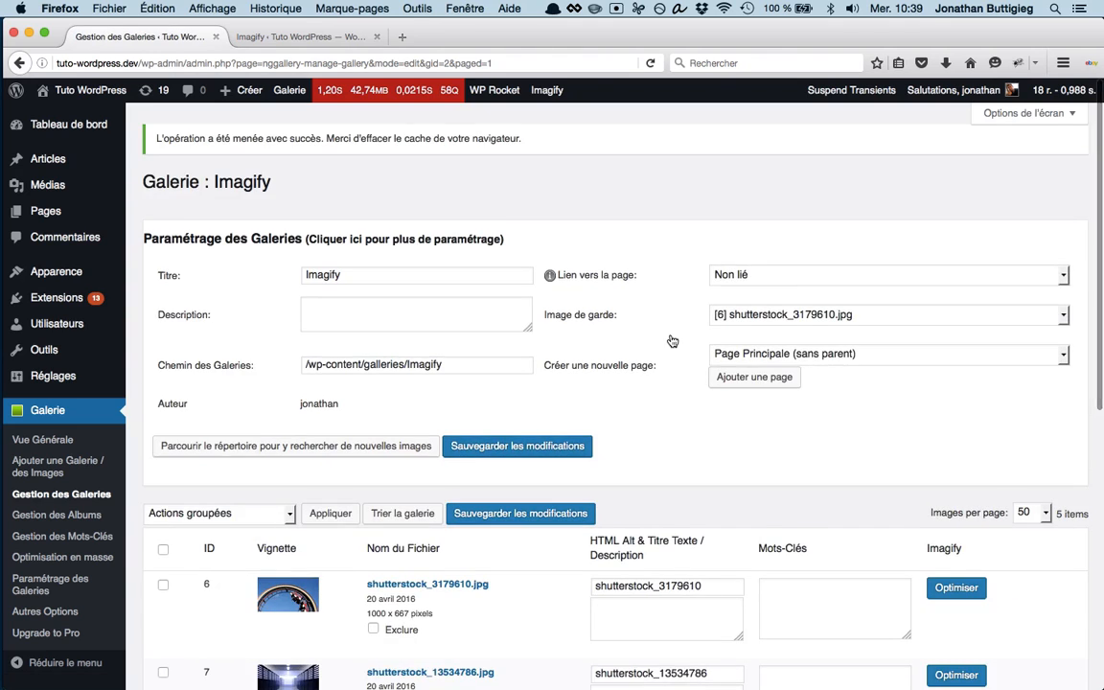
# Review the restored images, and compare the gallery's bulk optimization page with the media library's version in a separate tab, closing that tab when done
pyautogui.scroll(-4, 672, 341)
pyautogui.scroll(-2, 672, 341)
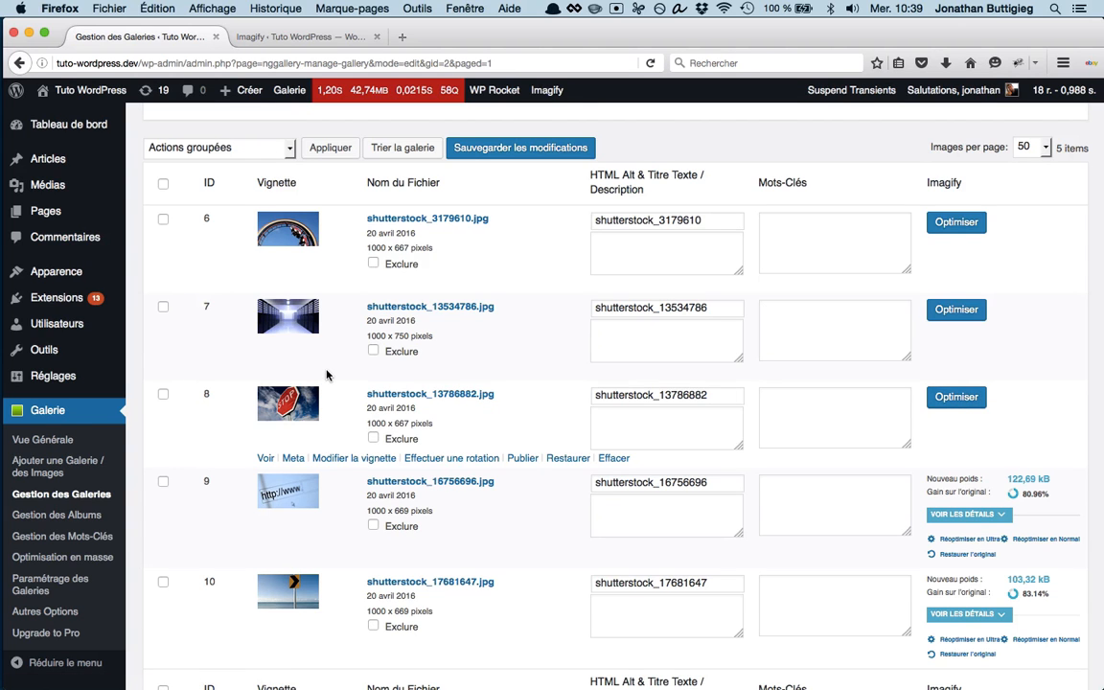
pyautogui.scroll(2, 326, 374)
pyautogui.scroll(-3, 326, 374)
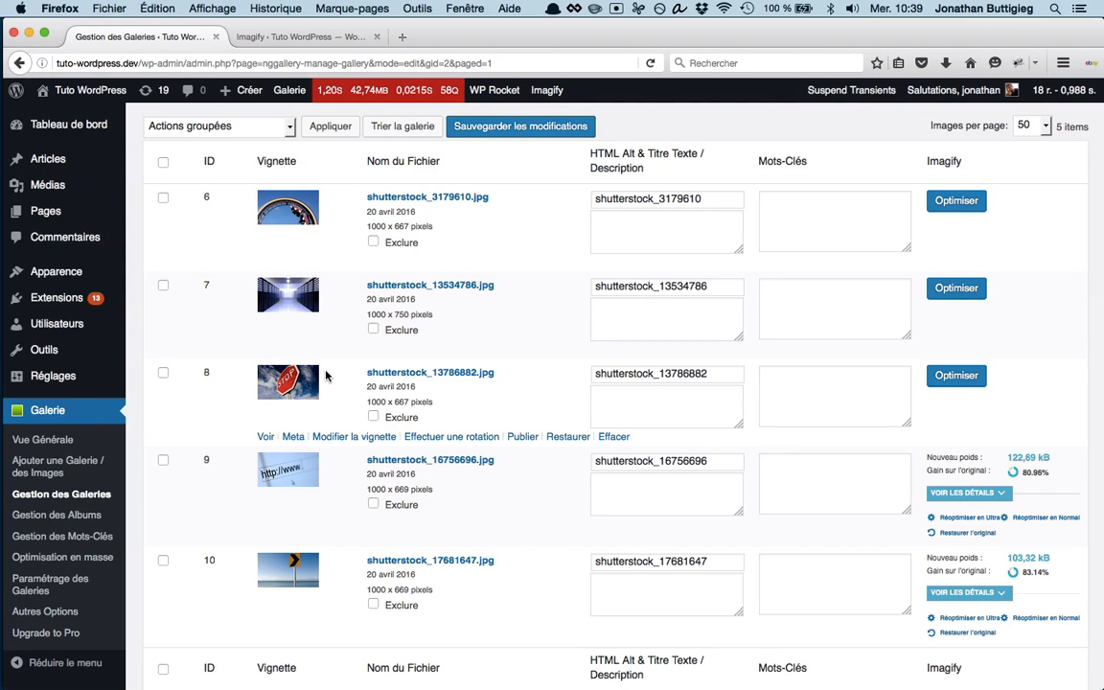
pyautogui.click(48, 563)
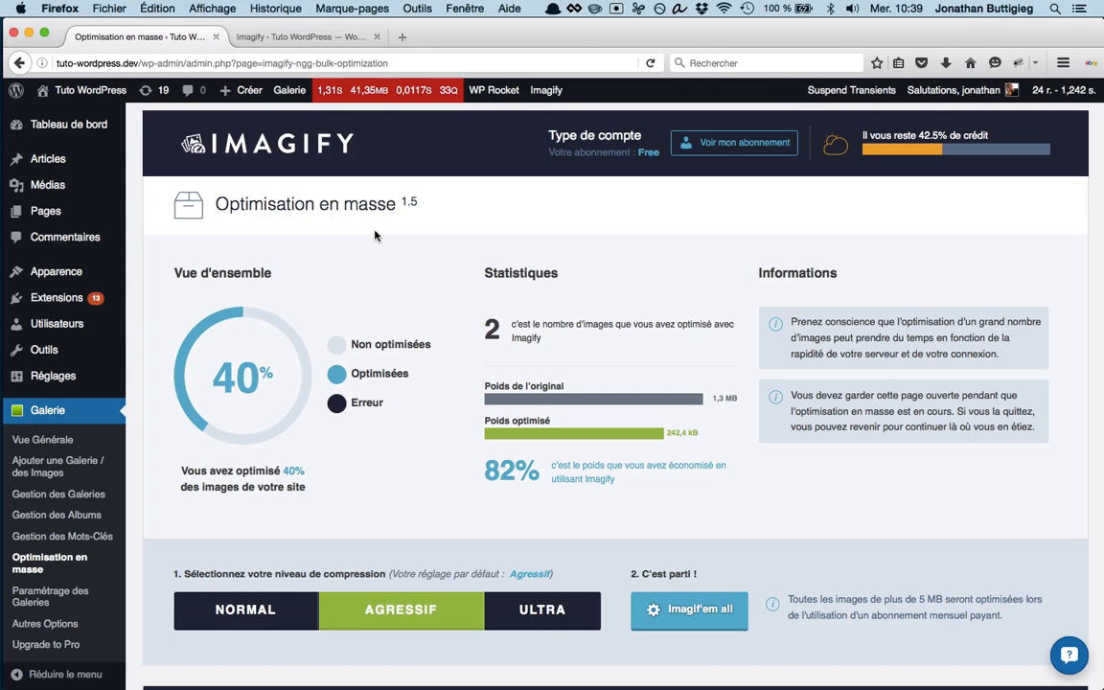
pyautogui.moveTo(86, 185)
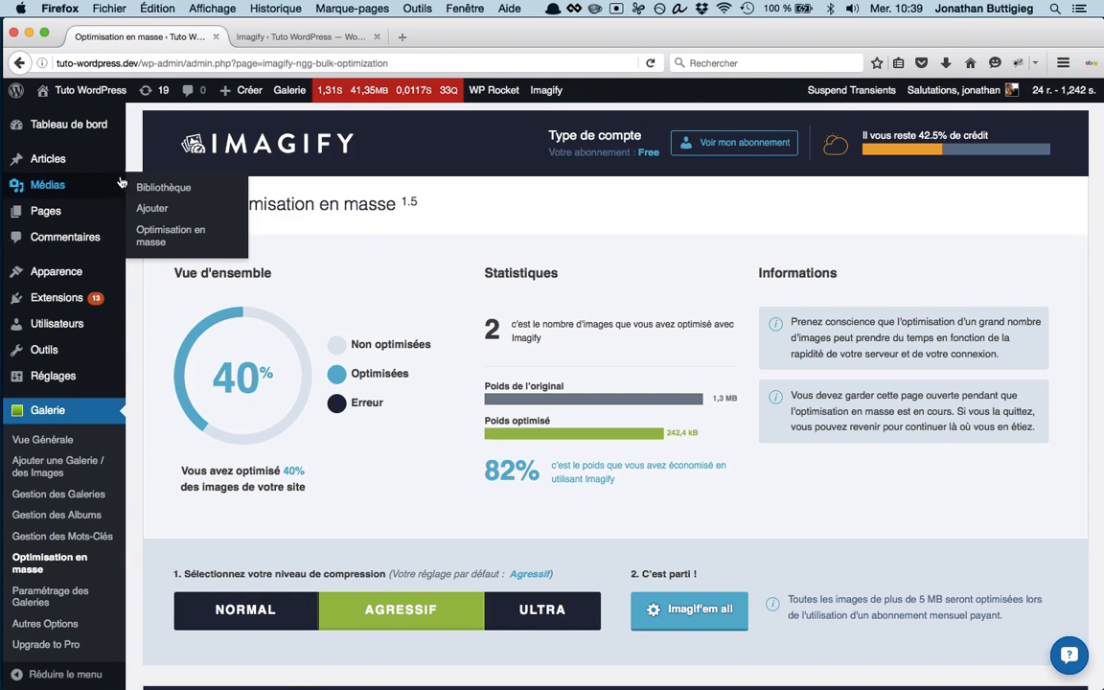
pyautogui.keyDown('super'); pyautogui.click(163, 232); pyautogui.keyUp('super')
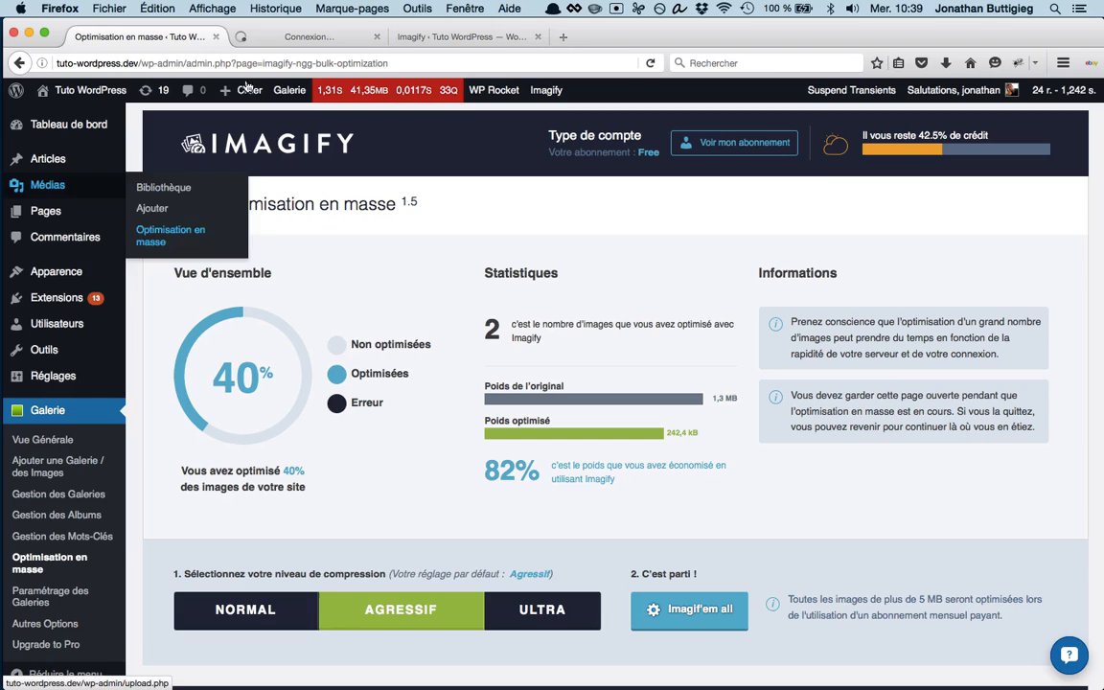
pyautogui.click(287, 38)
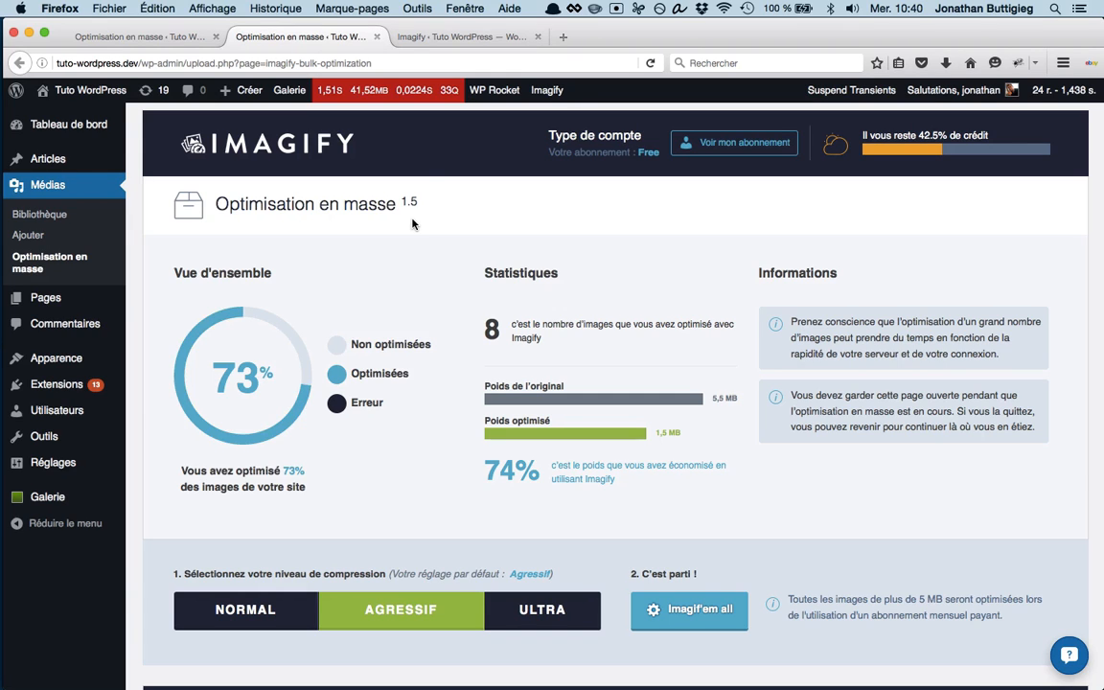
pyautogui.click(196, 36)
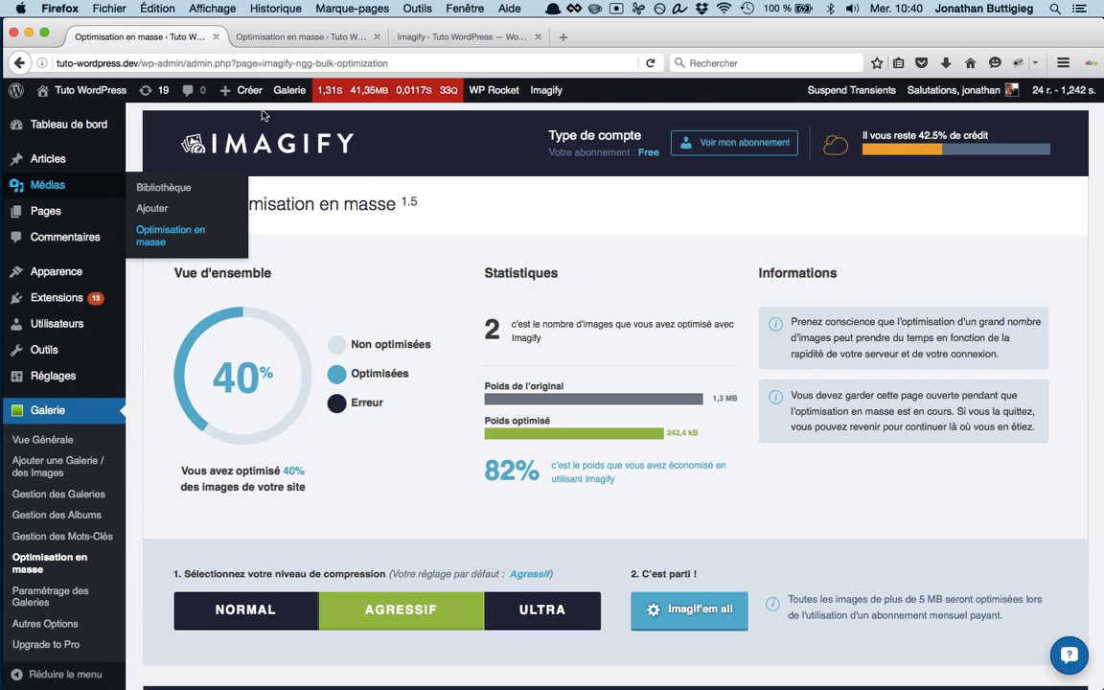
pyautogui.click(290, 35)
pyautogui.click(377, 36)
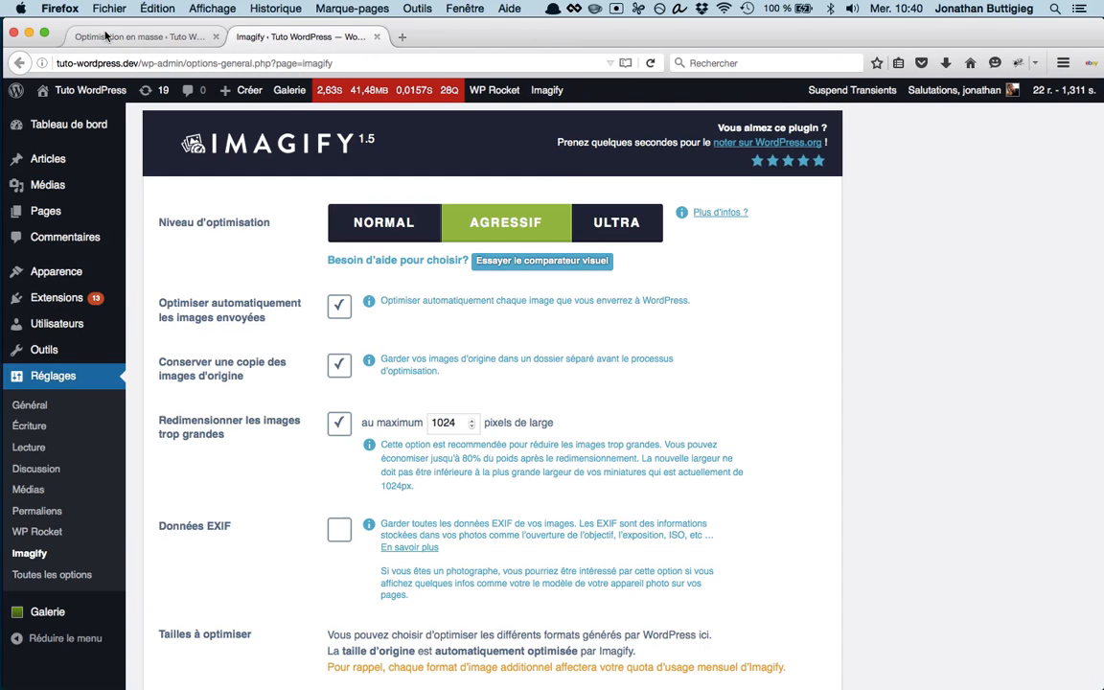
# Launch bulk optimization of the unoptimized gallery images and check its progress in the file list
pyautogui.click(106, 36)
pyautogui.scroll(-3, 368, 312)
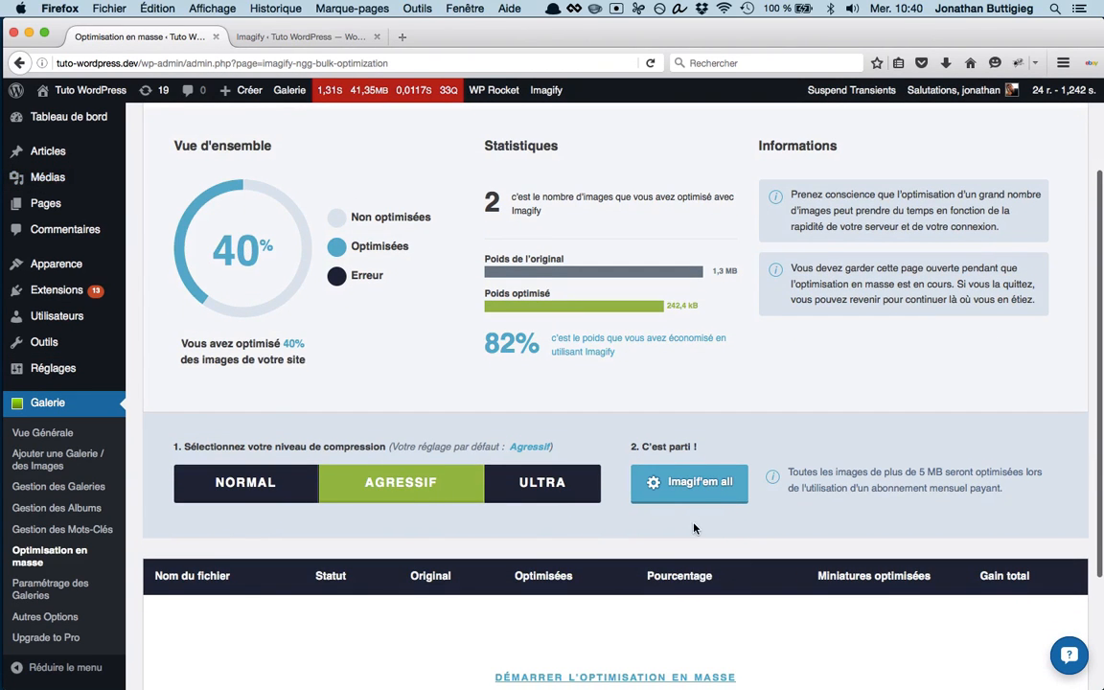
pyautogui.click(705, 489)
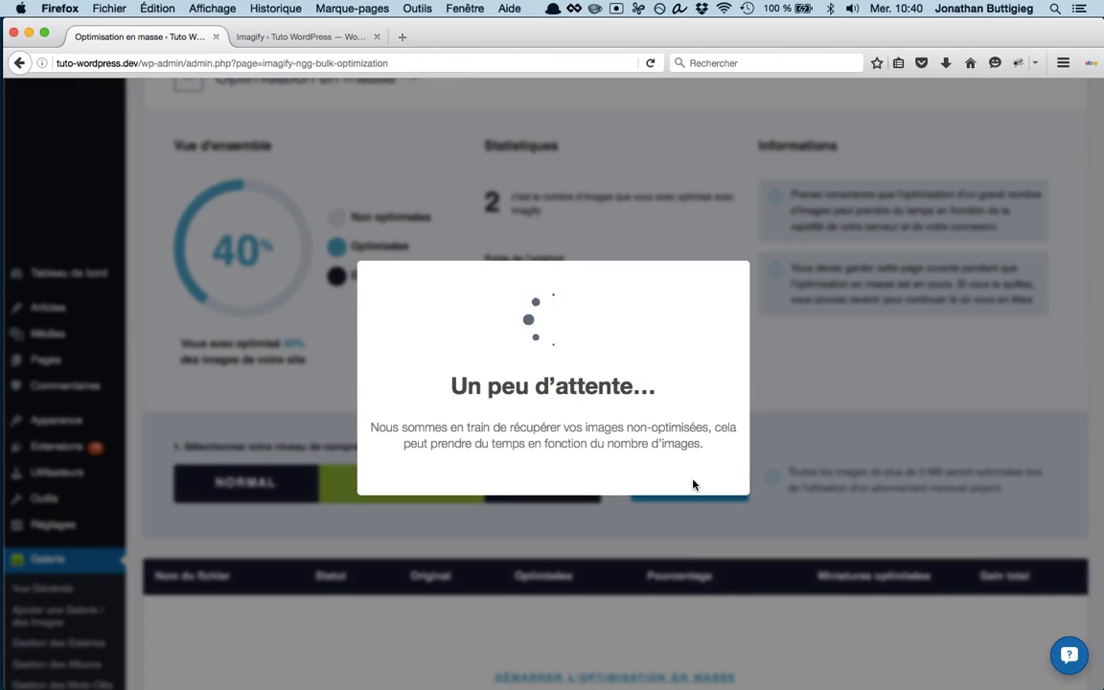
pyautogui.scroll(-2, 695, 484)
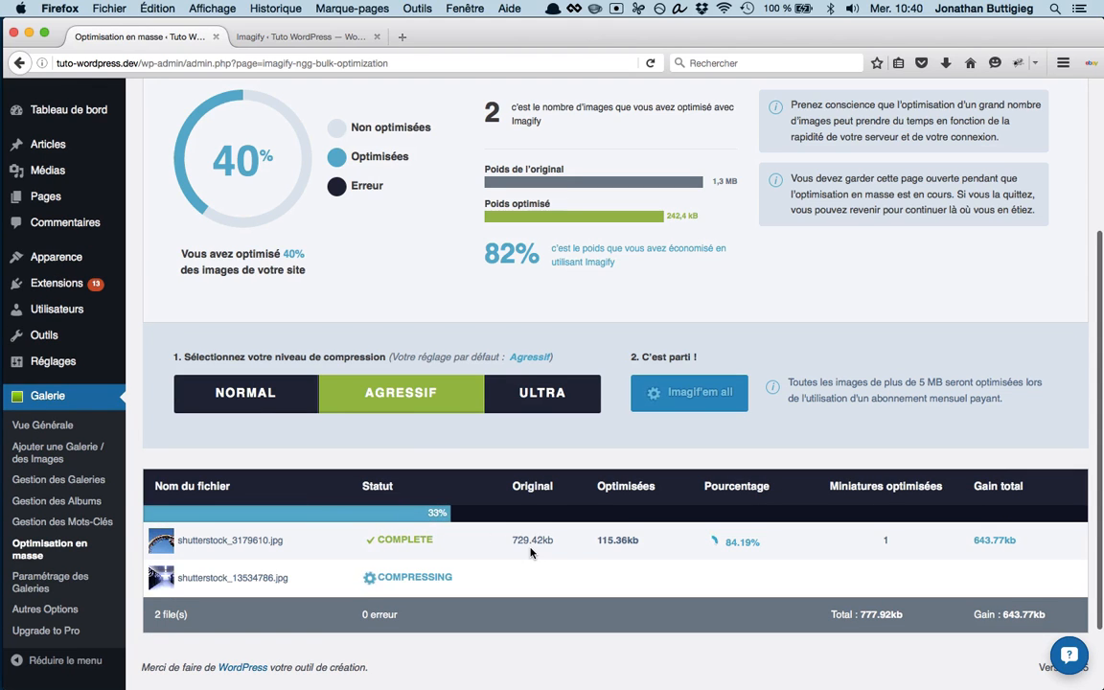
pyautogui.scroll(1, 531, 553)
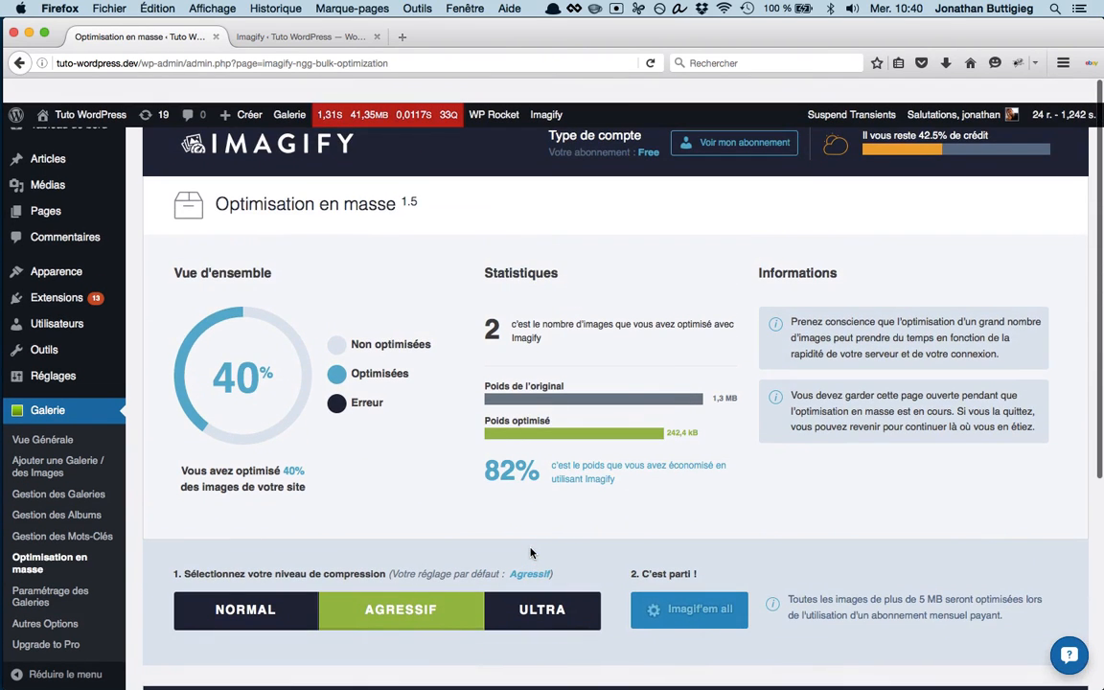